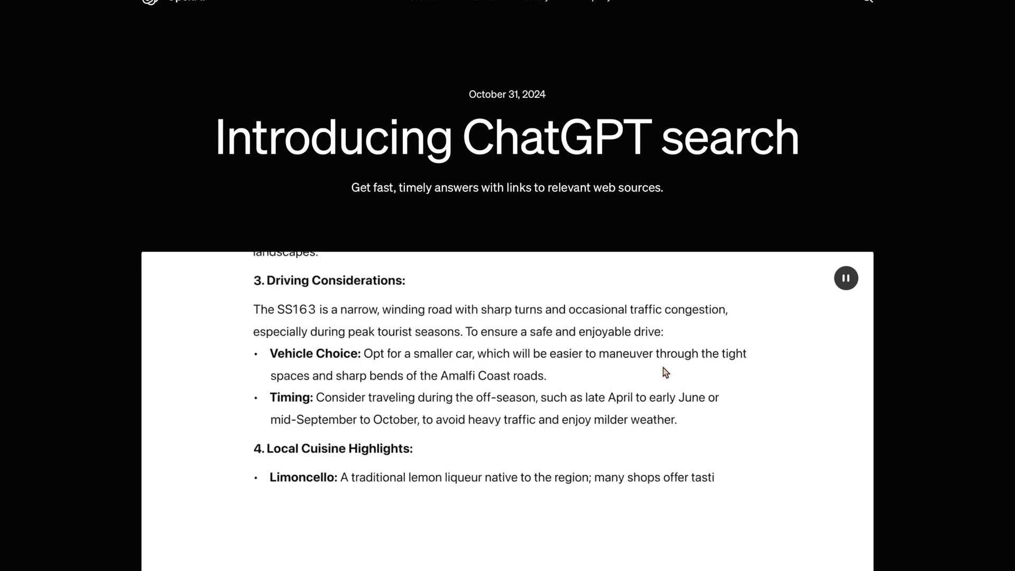
# Highlight the ChatGPT search announcement title, then clear the selection
pyautogui.moveTo(463, 135); pyautogui.dragTo(816, 117)
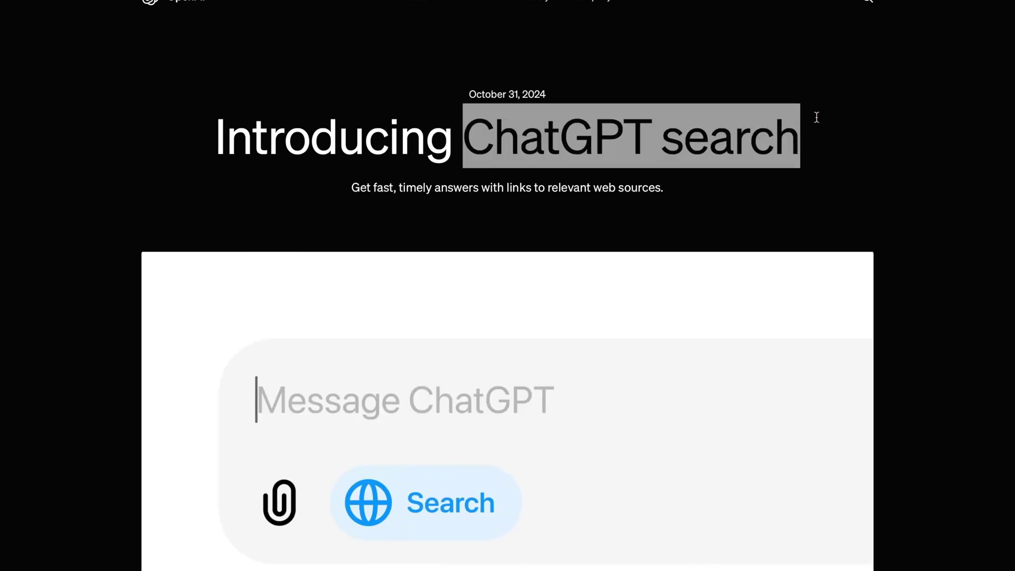
pyautogui.click(666, 236)
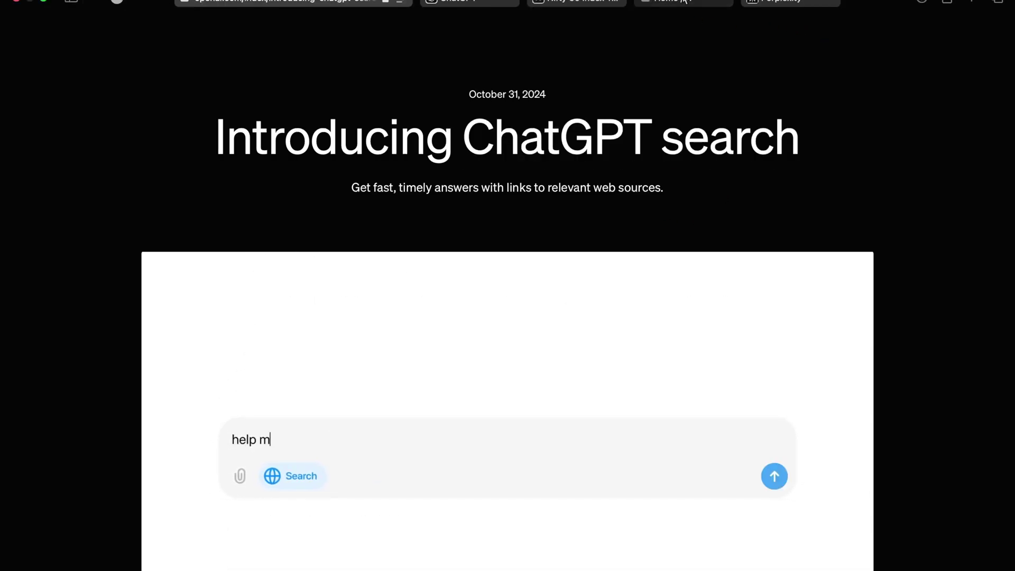
# With web Search enabled, ask ChatGPT about today's weather in New York
pyautogui.click(456, 2)
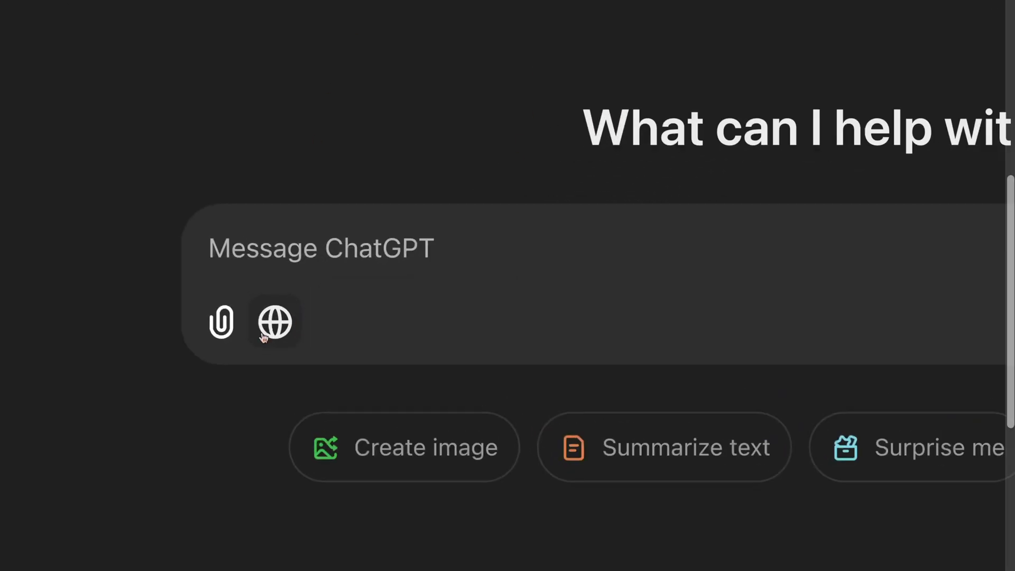
pyautogui.click(275, 322)
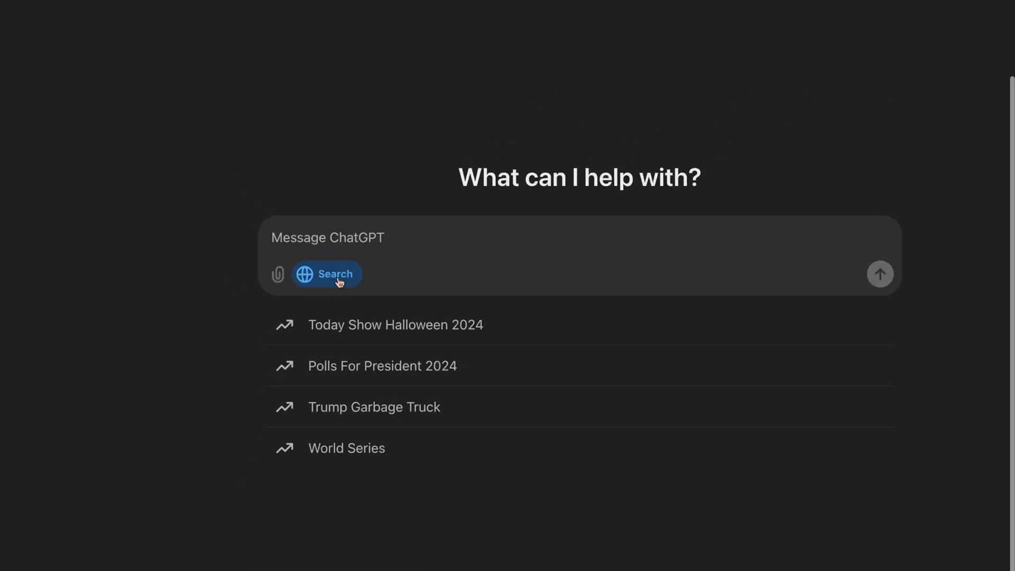
pyautogui.click(326, 279)
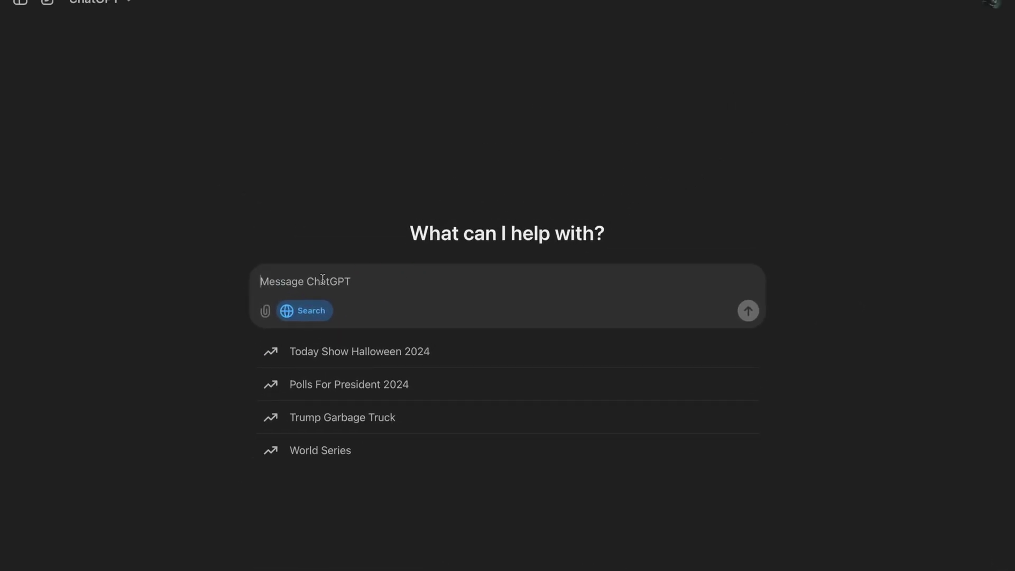
pyautogui.write('How is the weather today at New York')
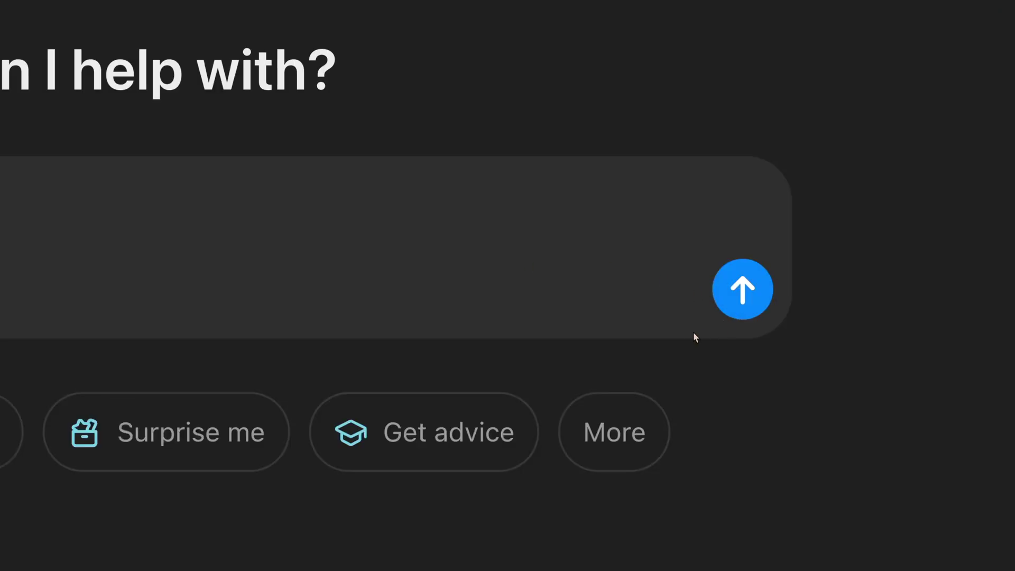
pyautogui.click(747, 310)
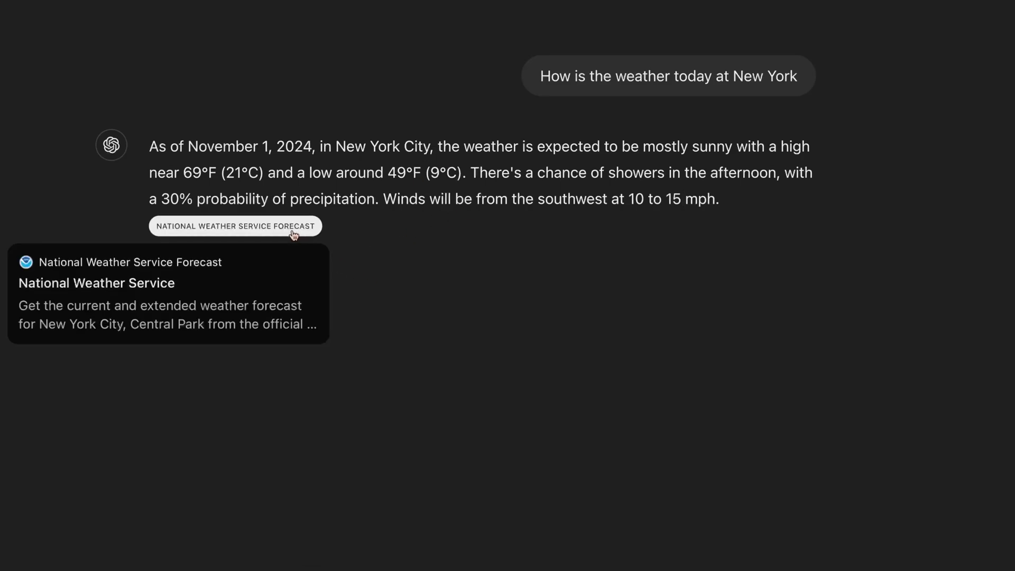
# Show the Citations panel behind the New York weather answer
pyautogui.moveTo(235, 226)
pyautogui.click(213, 276)
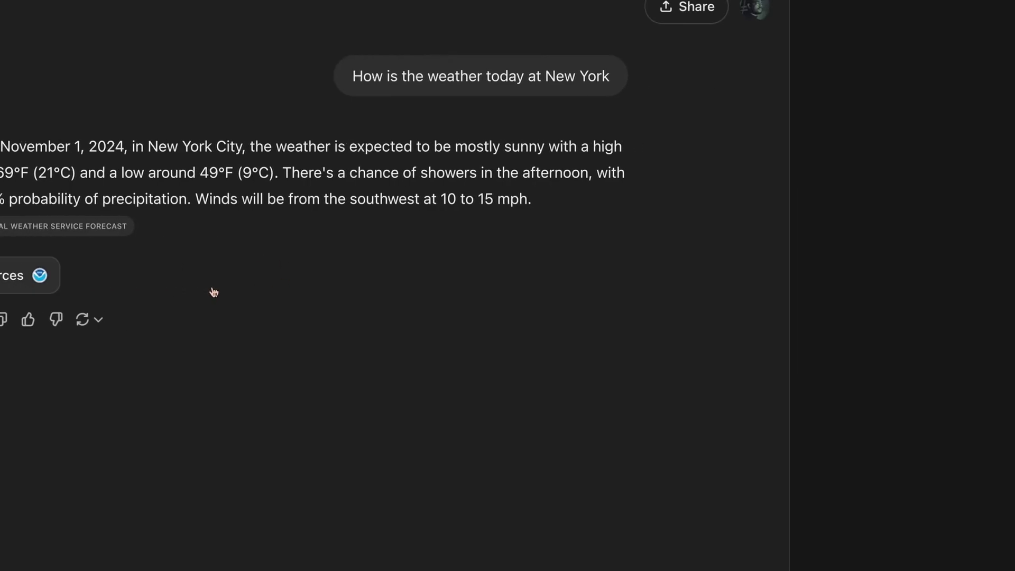
pyautogui.scroll(-5, 872, 317)
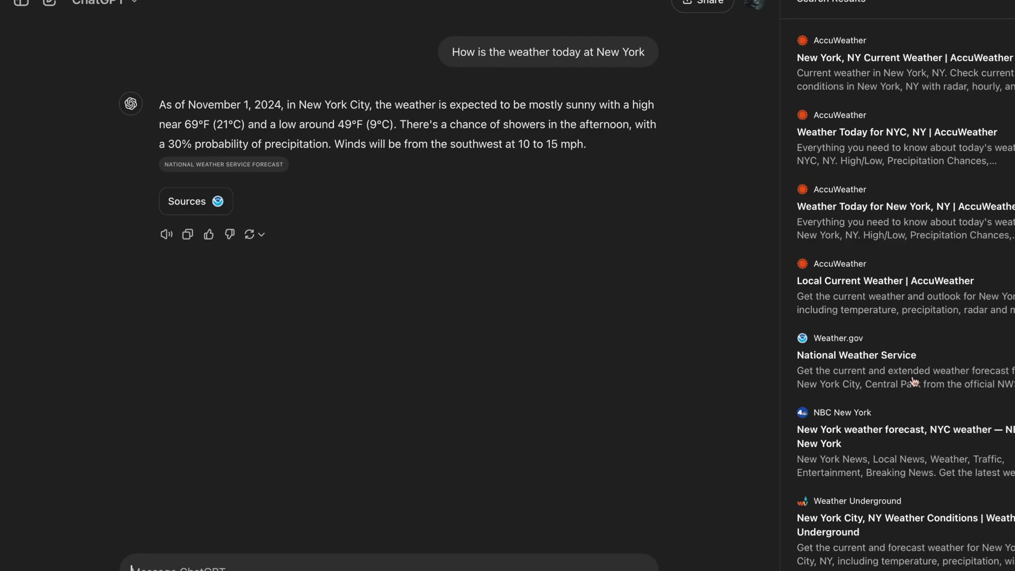
pyautogui.scroll(-5, 913, 382)
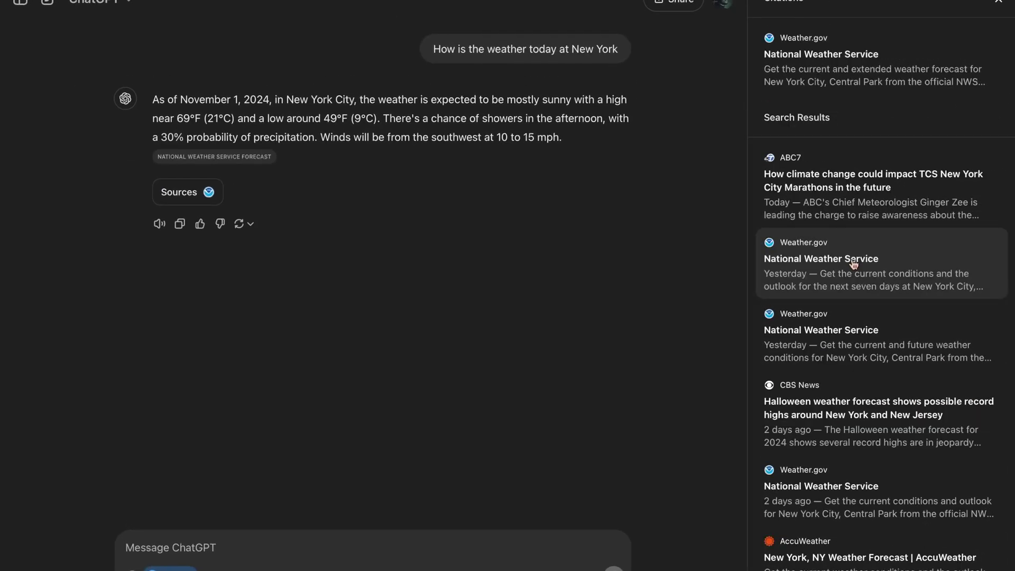
pyautogui.scroll(5, 872, 317)
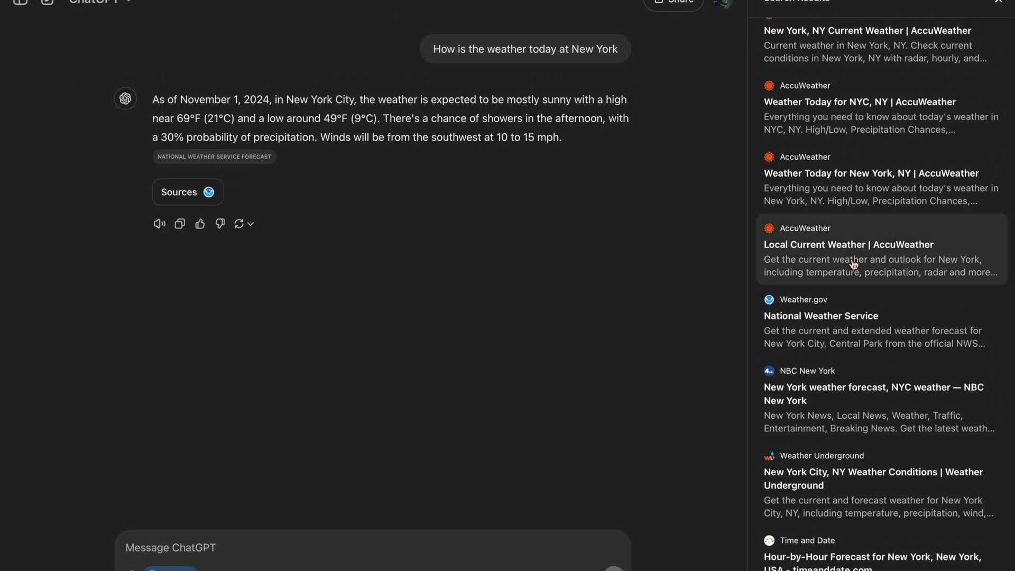
pyautogui.scroll(-5, 854, 265)
pyautogui.scroll(5, 856, 254)
pyautogui.scroll(5, 858, 232)
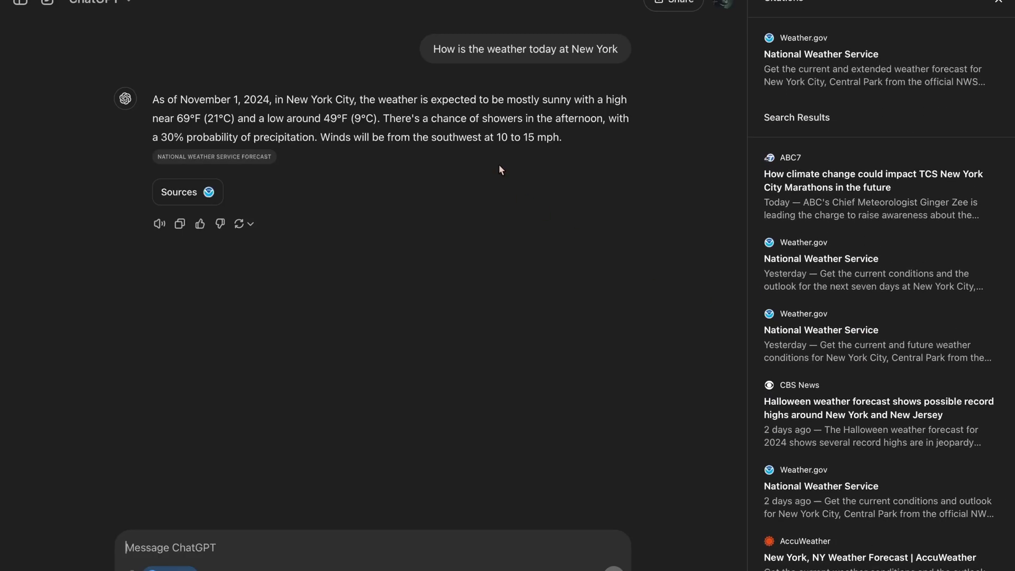
# In a new chat, paste the Kempegowda Airport to Mantri Square Mall distance question
pyautogui.click(48, 4)
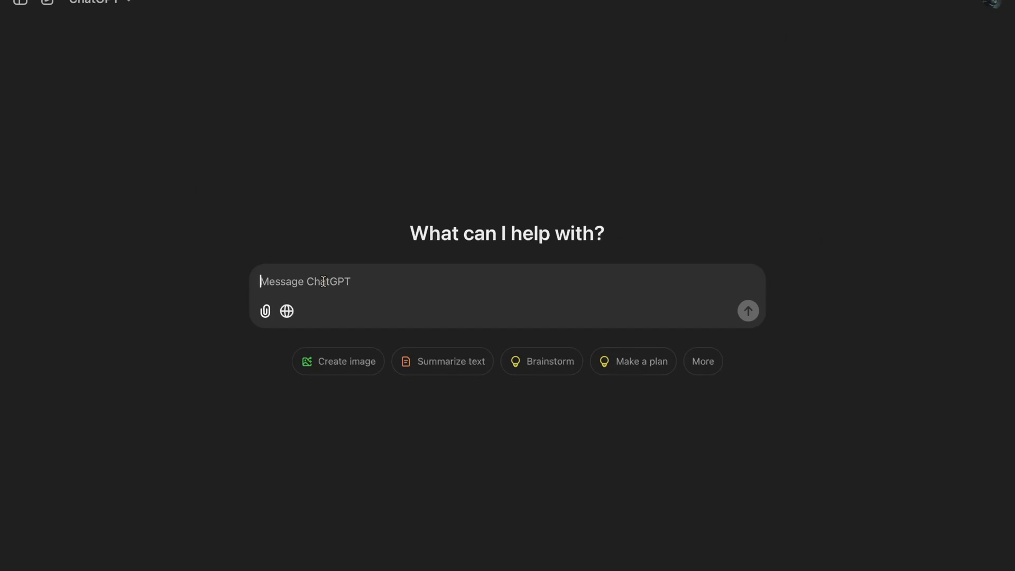
pyautogui.write('What is the distance between Kempengowda Benguluru international airport and Mantri Mall')
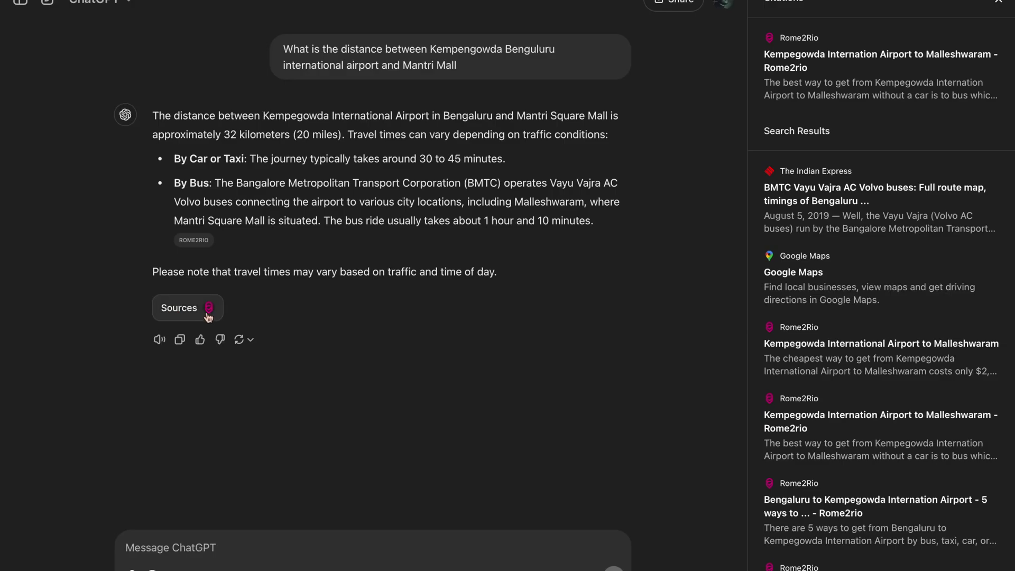
pyautogui.scroll(-5, 858, 301)
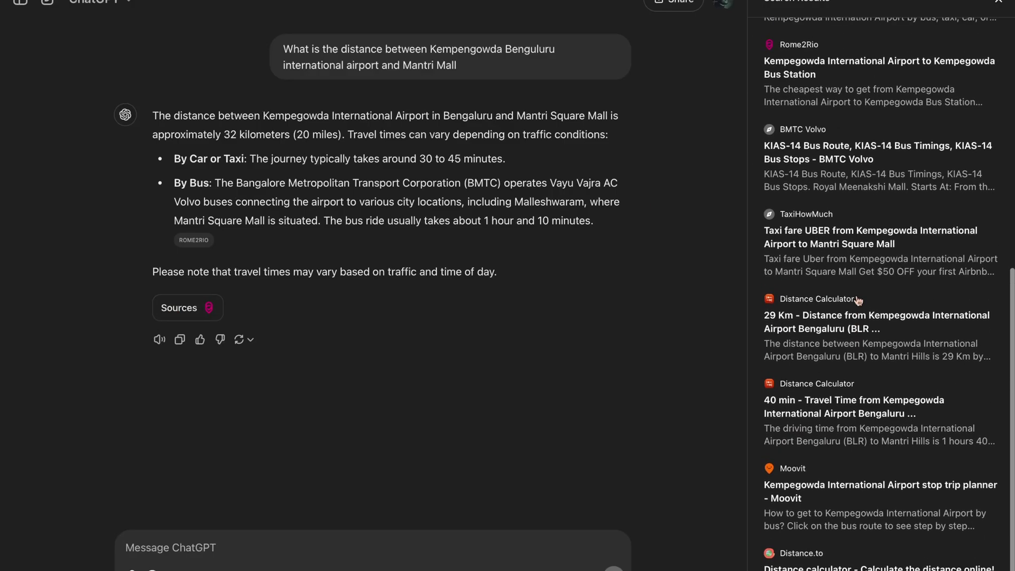
pyautogui.scroll(5, 857, 301)
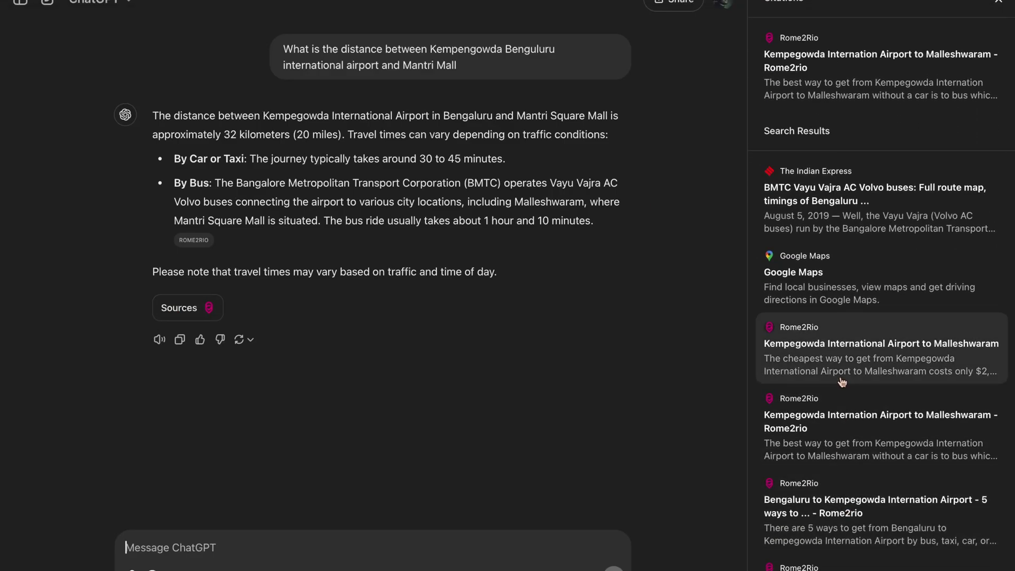
pyautogui.scroll(-5, 842, 382)
pyautogui.scroll(5, 864, 238)
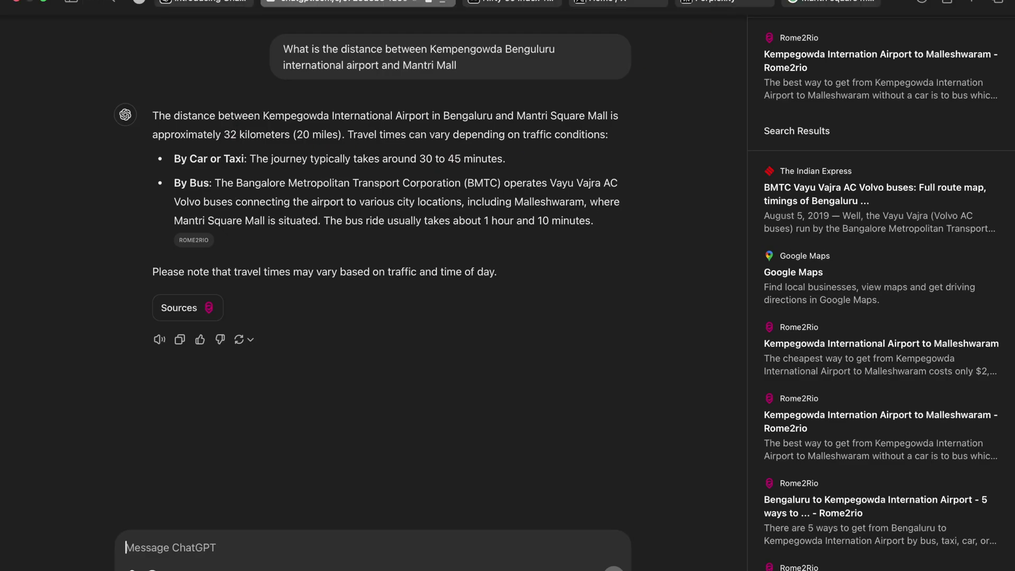
pyautogui.hotkey('ctrl', 'Tab')
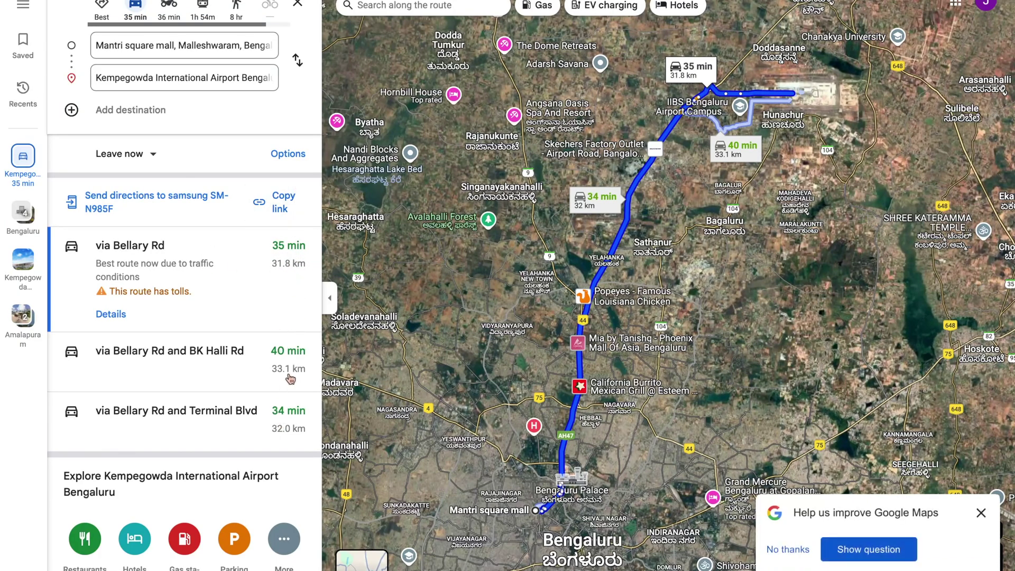
pyautogui.click(315, 4)
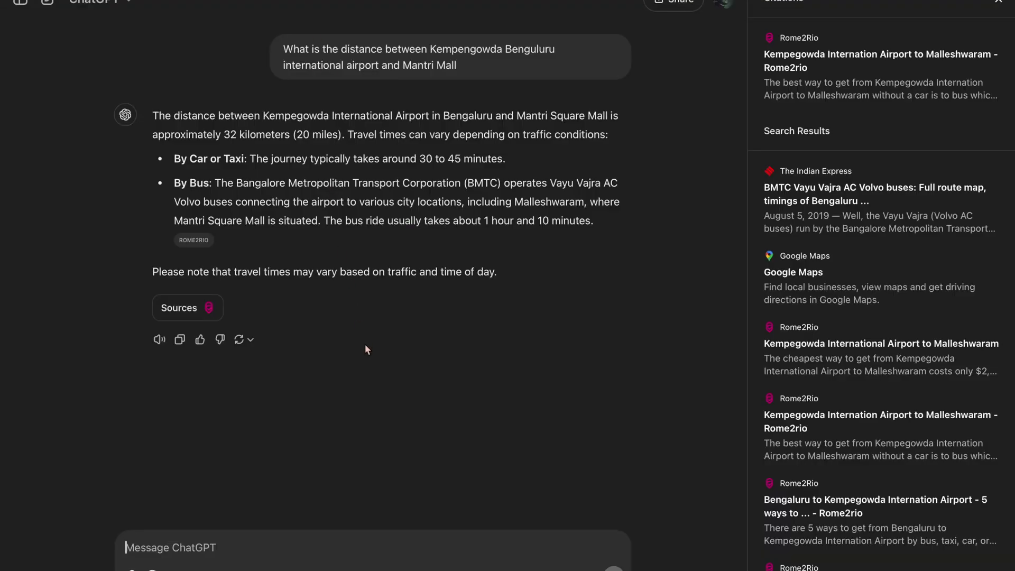
pyautogui.scroll(-10, 880, 317)
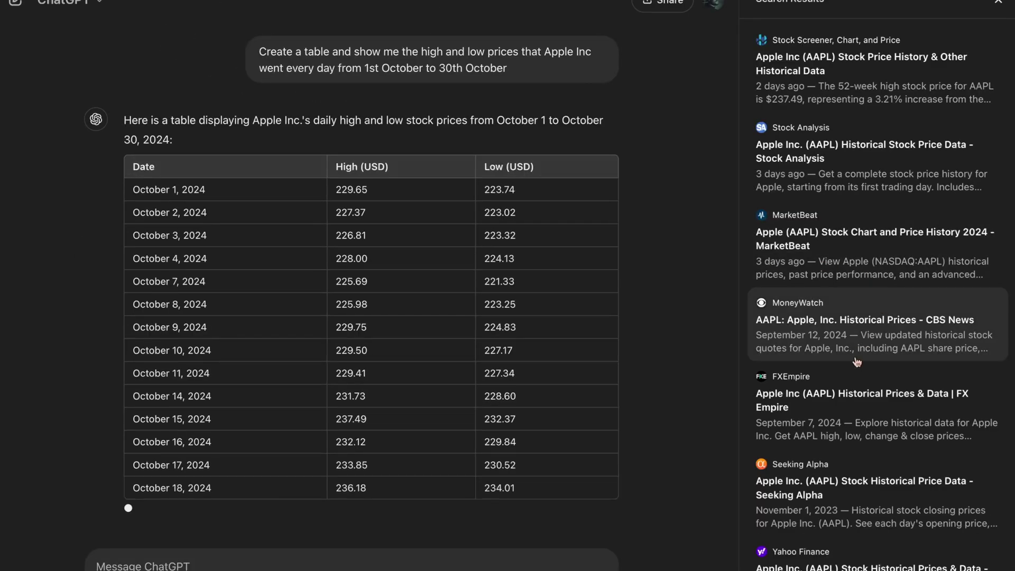
pyautogui.scroll(-5, 821, 264)
pyautogui.scroll(5, 843, 261)
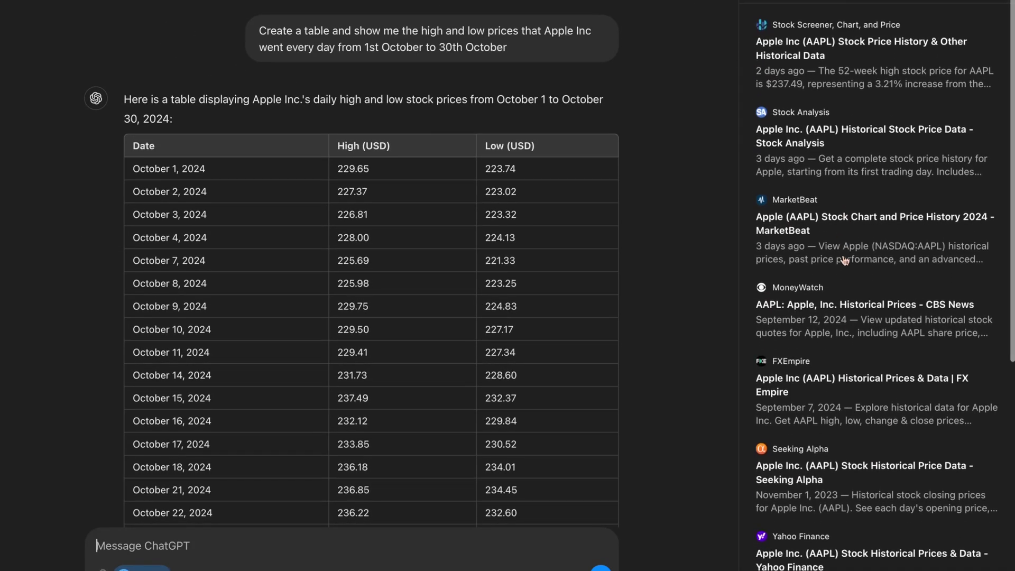
pyautogui.scroll(3, 825, 253)
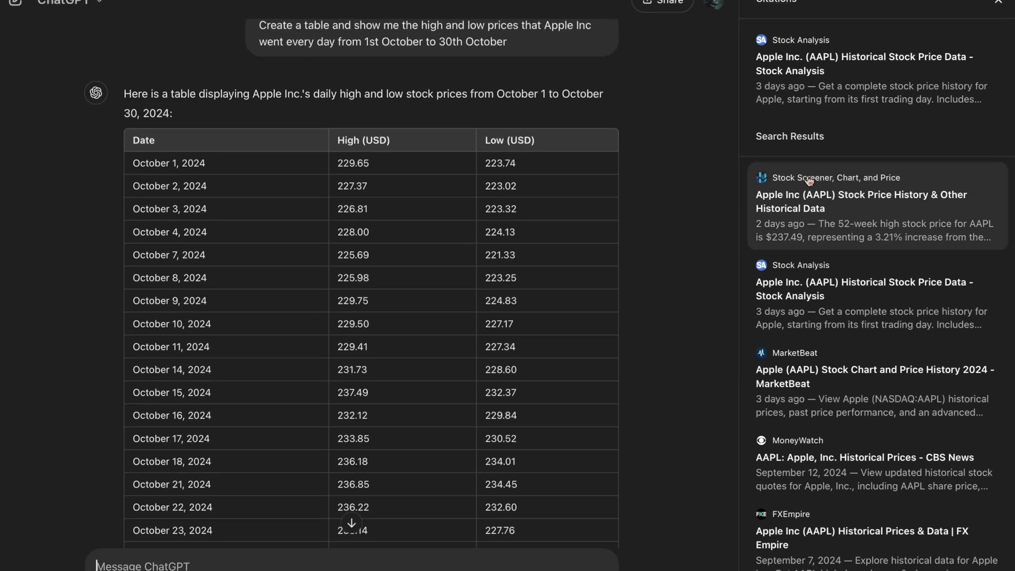
pyautogui.scroll(-5, 809, 181)
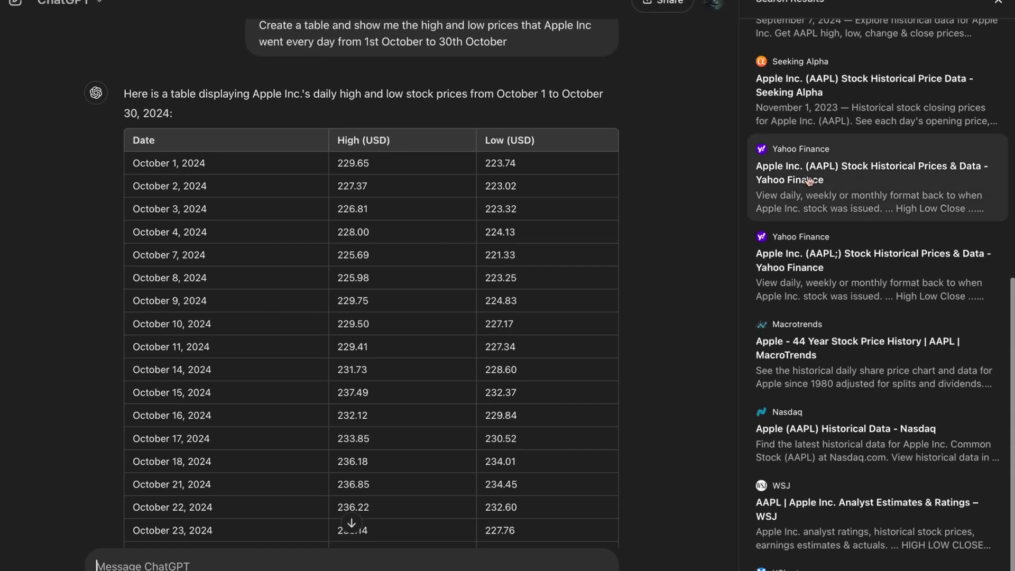
pyautogui.scroll(1, 656, 186)
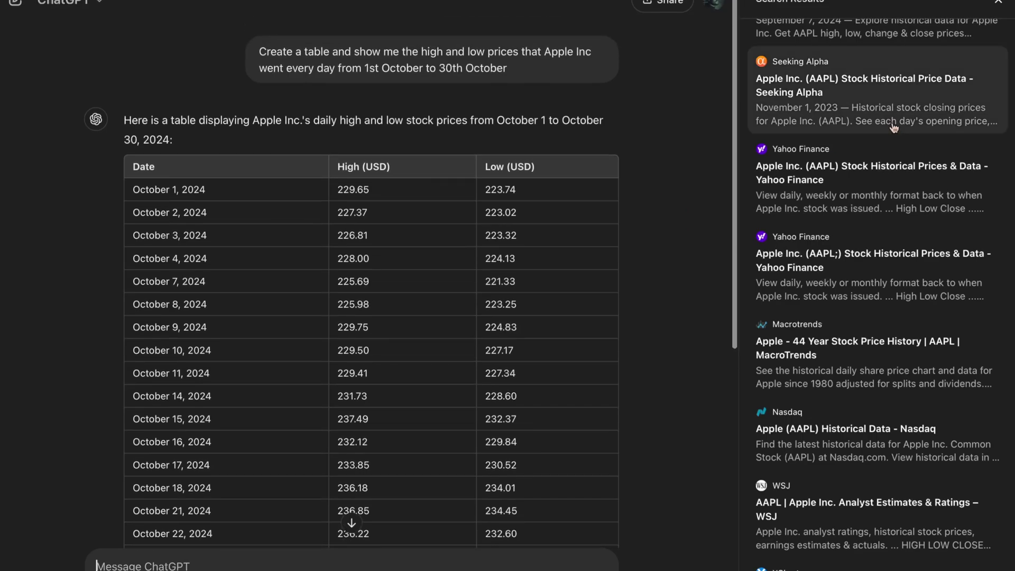
pyautogui.scroll(5, 908, 126)
pyautogui.scroll(2, 909, 125)
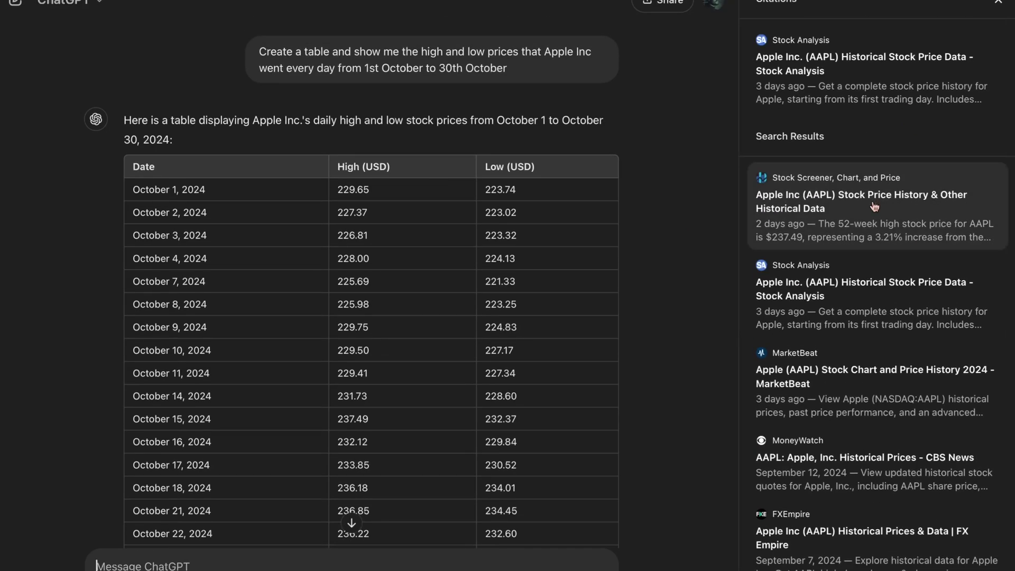
pyautogui.scroll(-6, 863, 406)
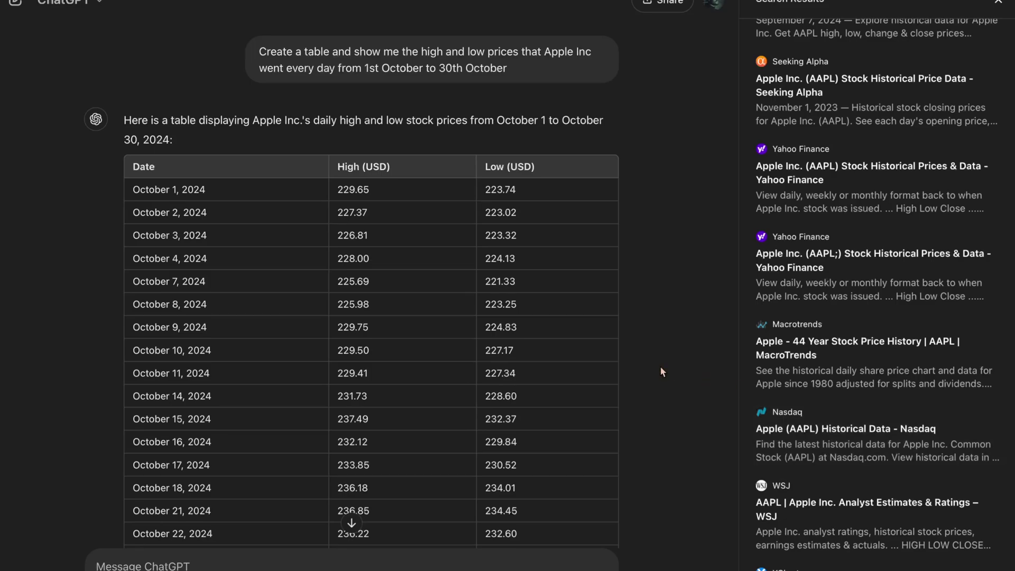
pyautogui.scroll(-2, 660, 365)
pyautogui.scroll(2, 505, 174)
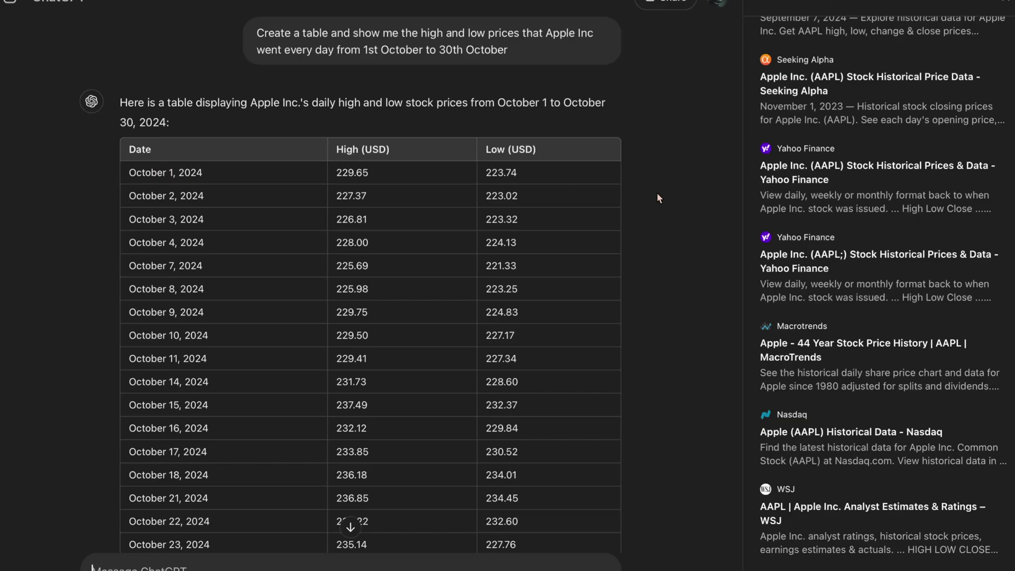
# Switch away and back to ChatGPT to review the October Apple price table
pyautogui.hotkey('alt', 'Tab')
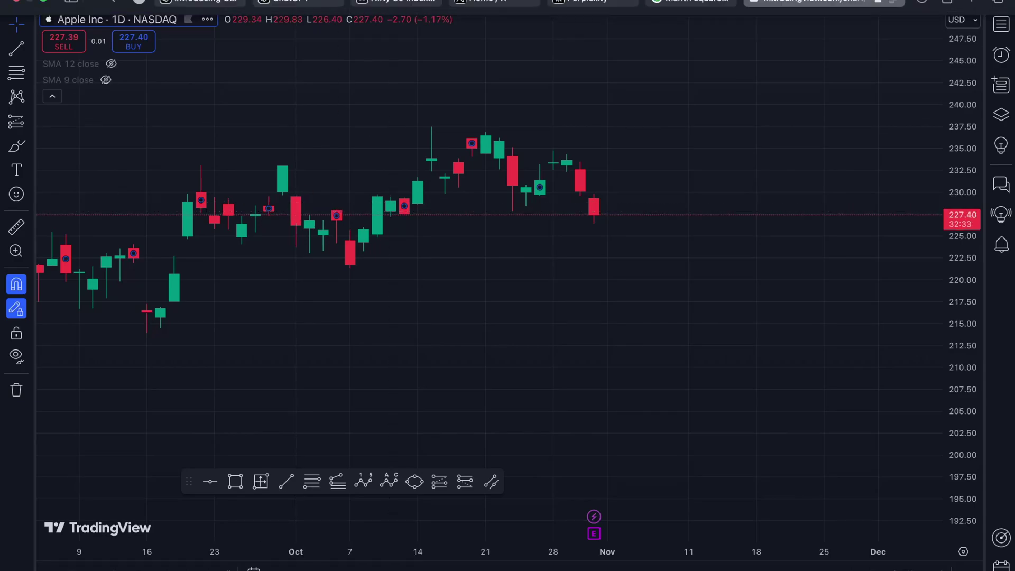
pyautogui.hotkey('alt', 'Tab')
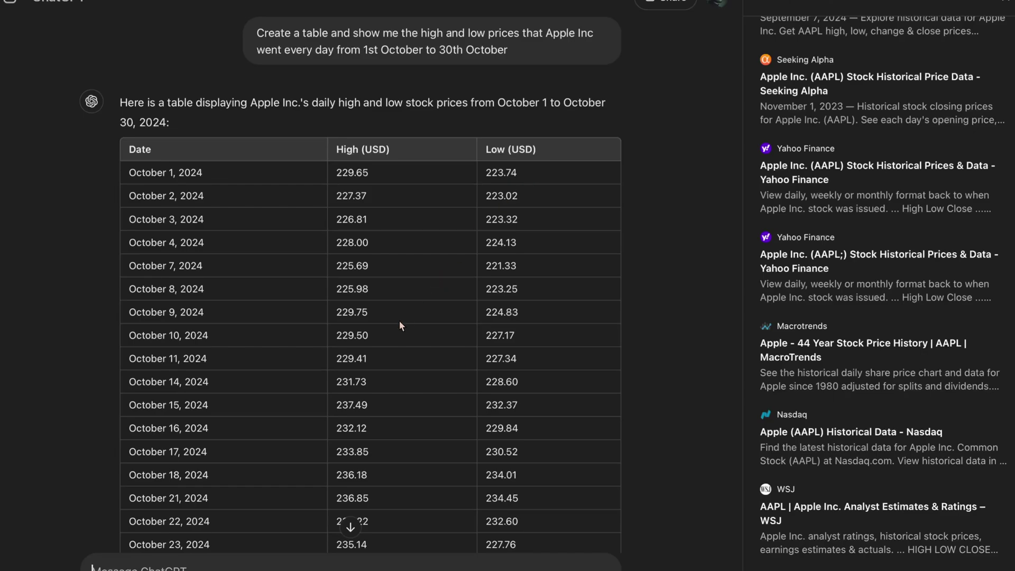
pyautogui.scroll(-3, 399, 320)
pyautogui.scroll(-2, 399, 320)
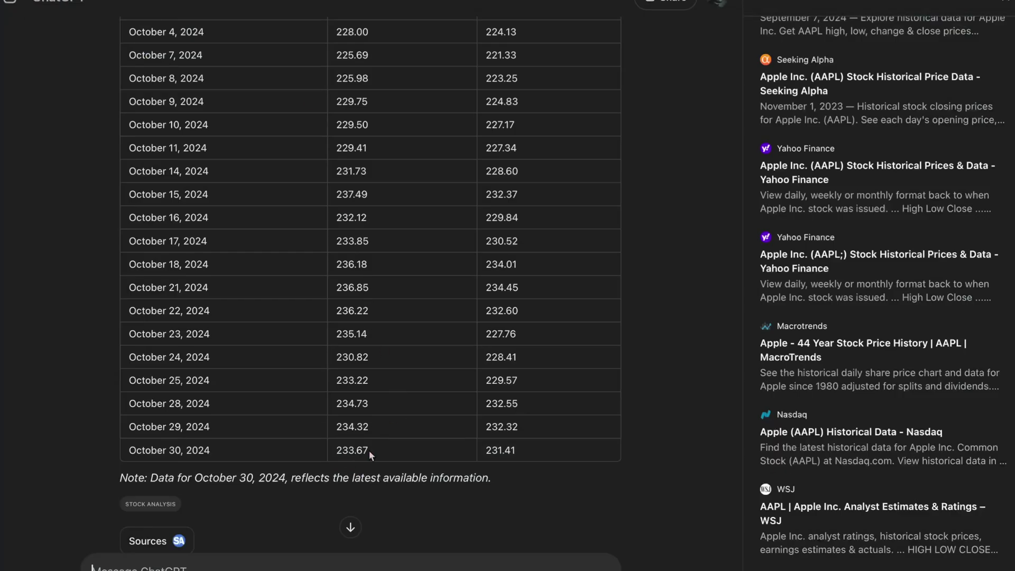
pyautogui.scroll(2, 485, 454)
pyautogui.scroll(-3, 504, 415)
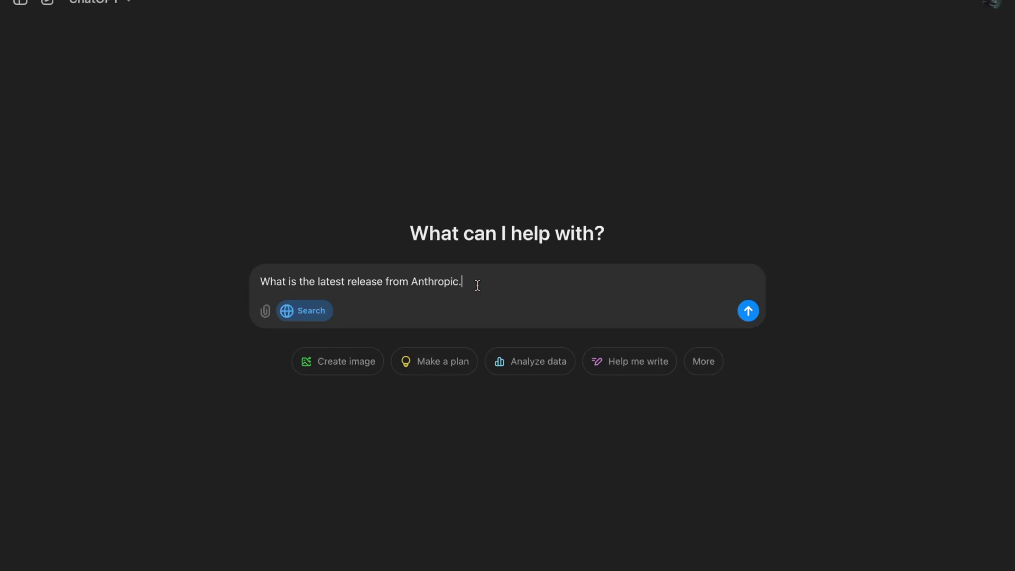
# Get the Anthropic latest-release answer, then reword the question to releases in the past 5 days and resubmit
pyautogui.click(747, 310)
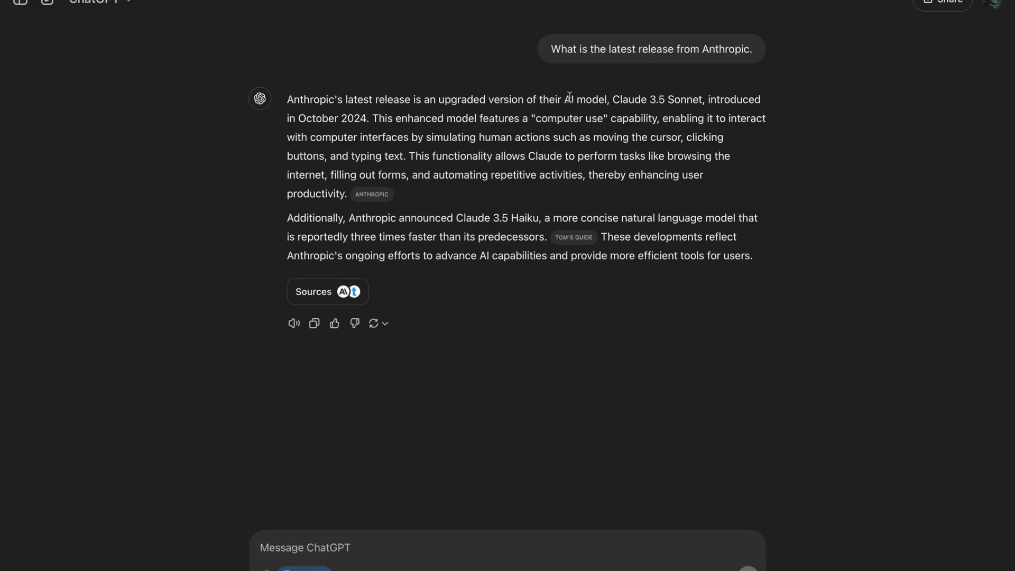
pyautogui.click(520, 49)
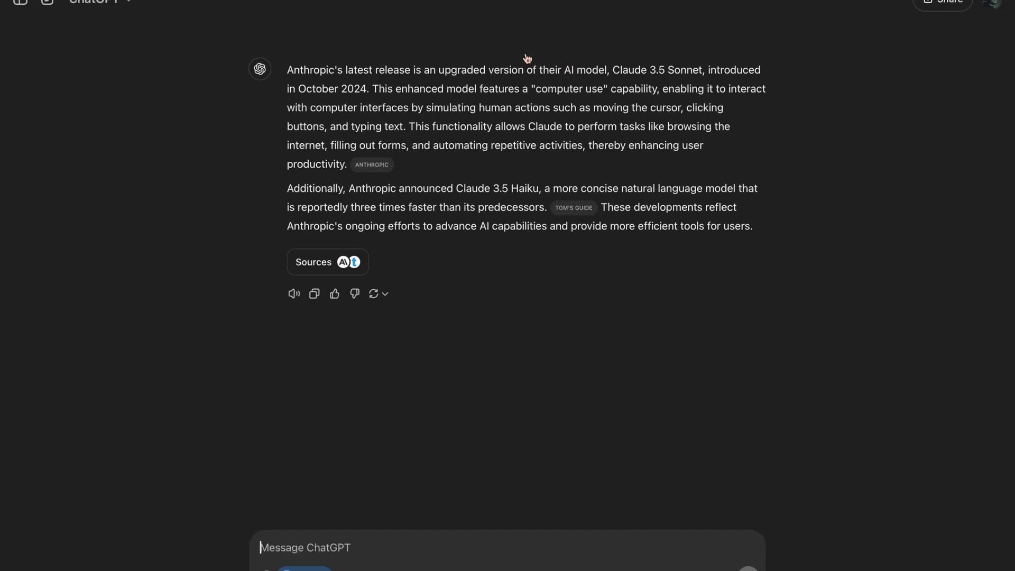
pyautogui.hotkey('ctrl', 'a')
pyautogui.write('What did anthropic release in the past 5 days. Tell me the latest.')
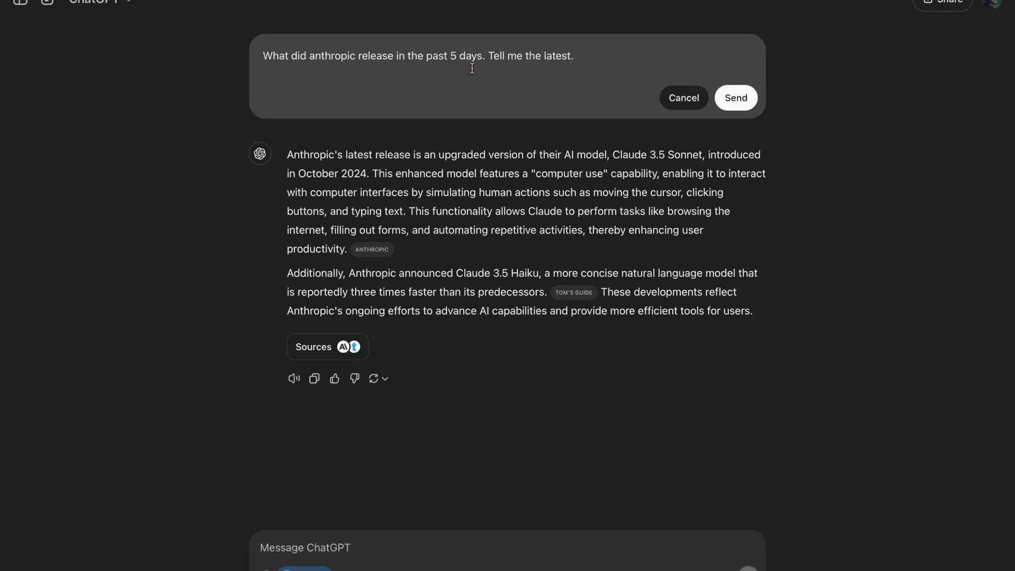
pyautogui.click(748, 105)
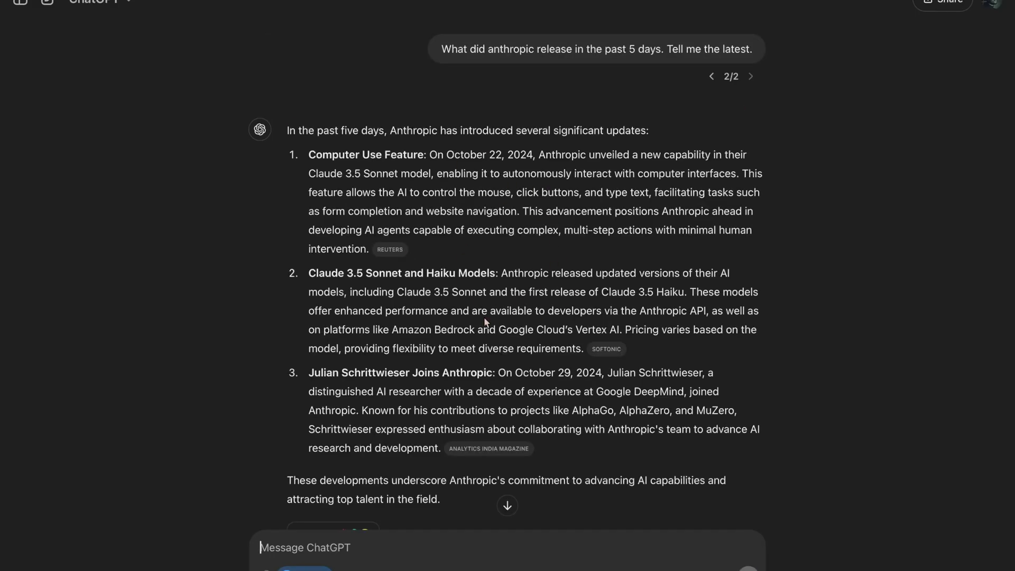
pyautogui.scroll(-2, 483, 317)
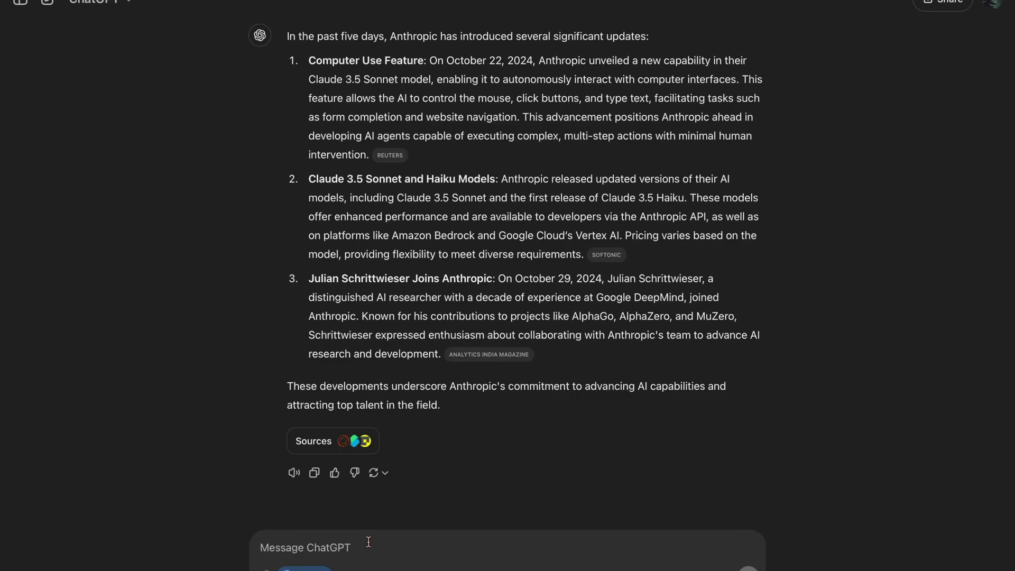
pyautogui.scroll(-5, 368, 541)
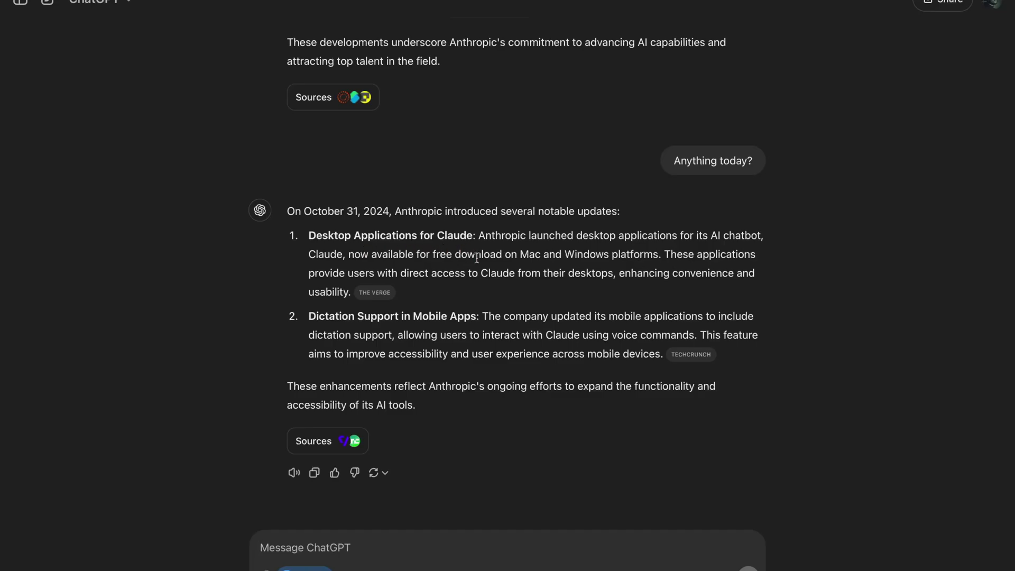
pyautogui.scroll(5, 481, 272)
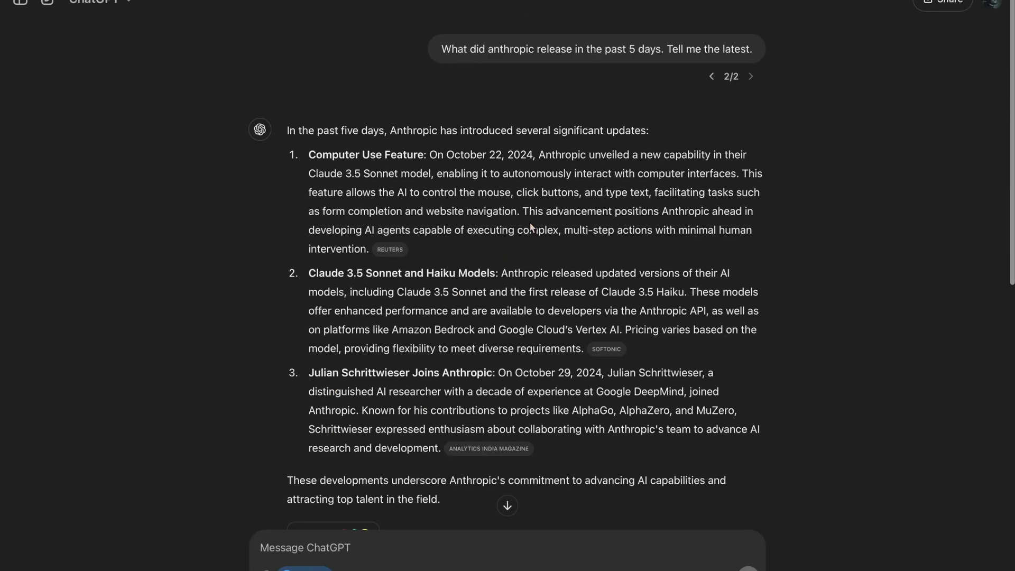
# Copy the past-5-days Anthropic question into Perplexity, get its answer, and return to ChatGPT's answer
pyautogui.click(414, 49)
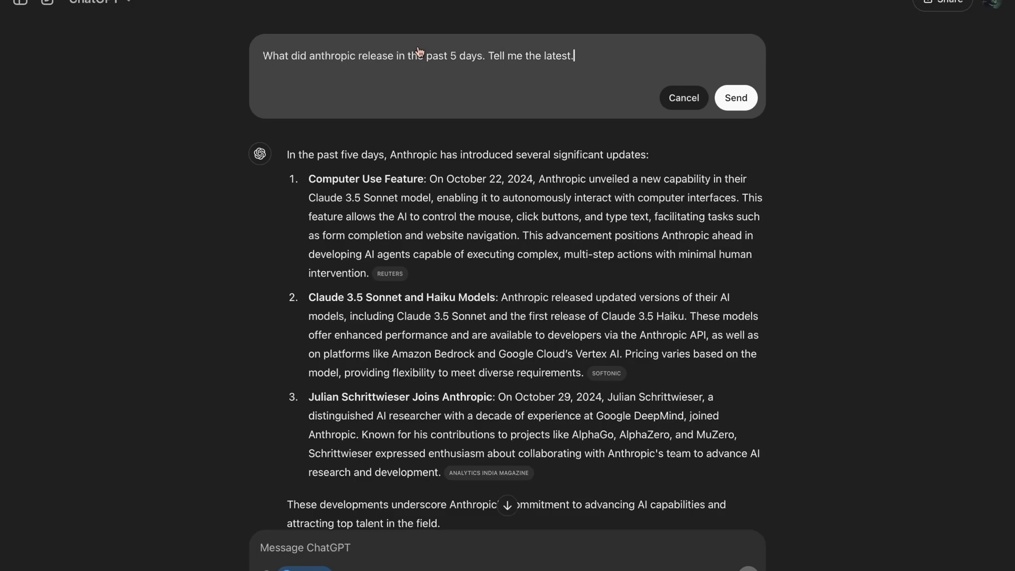
pyautogui.moveTo(575, 56); pyautogui.dragTo(256, 49)
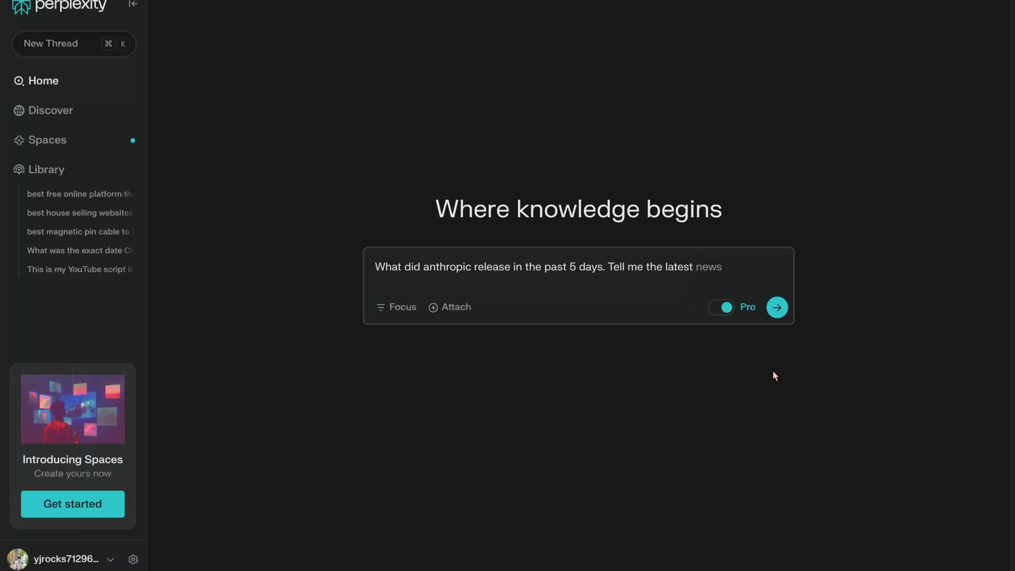
pyautogui.click(777, 307)
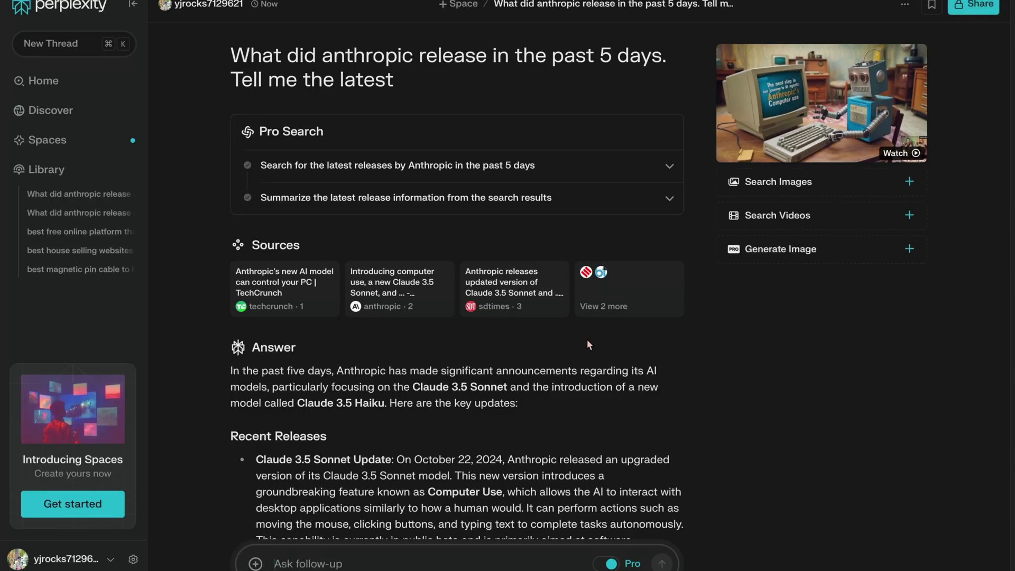
pyautogui.scroll(-1, 586, 339)
pyautogui.scroll(-1, 587, 338)
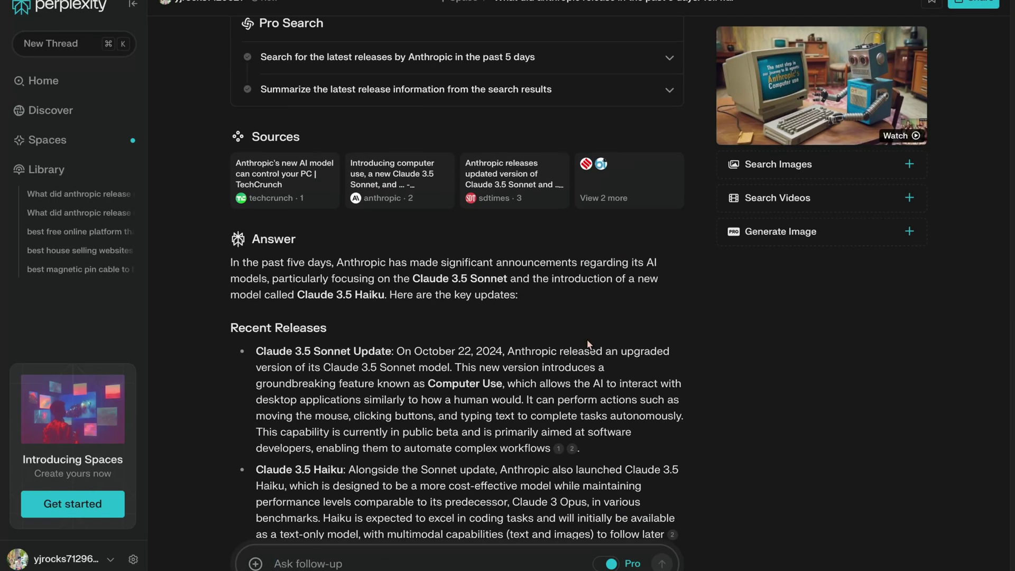
pyautogui.scroll(-4, 587, 339)
pyautogui.scroll(5, 587, 343)
pyautogui.scroll(3, 555, 278)
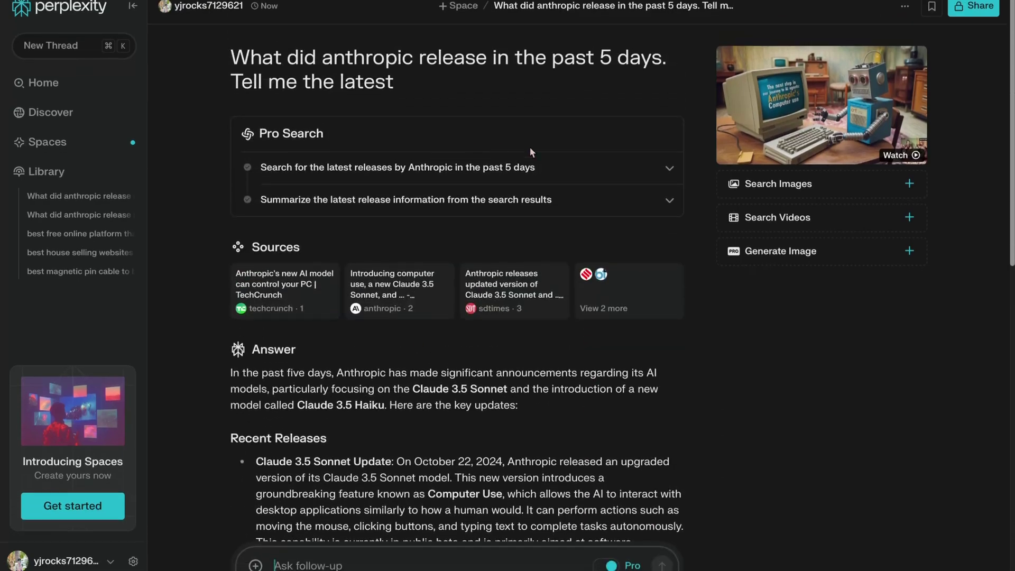
pyautogui.scroll(-10, 508, 383)
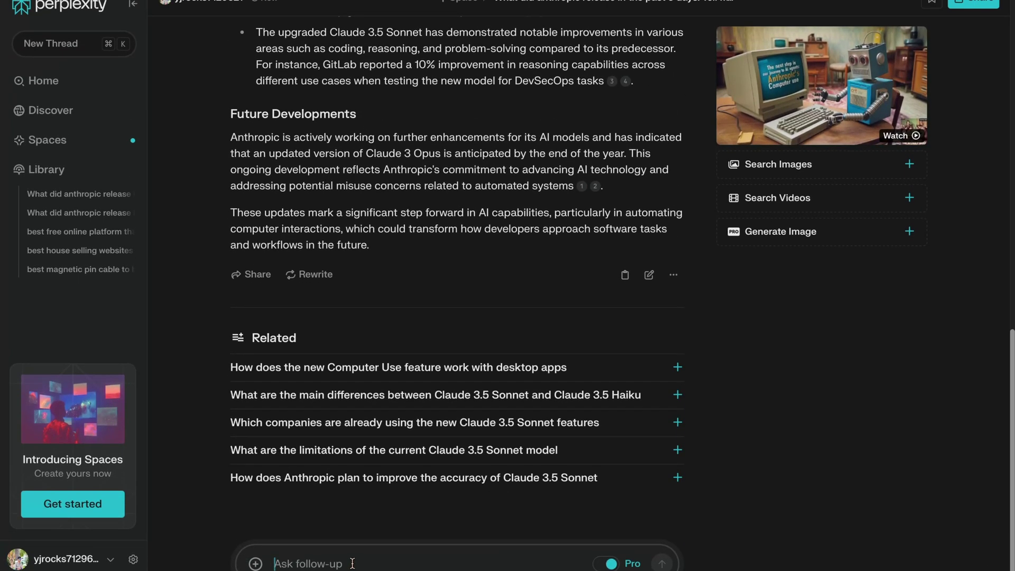
pyautogui.scroll(5, 674, 449)
pyautogui.scroll(1, 675, 449)
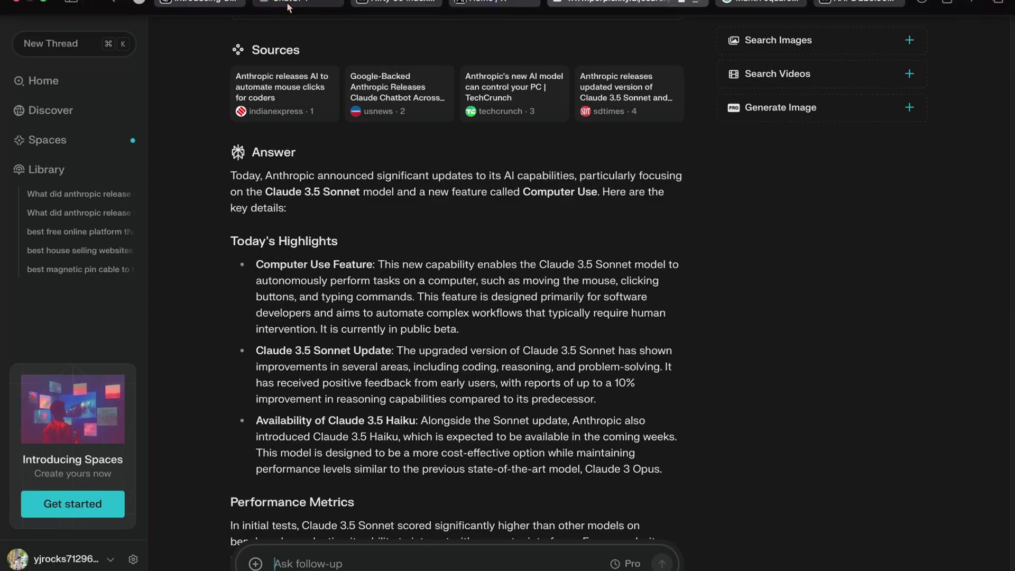
pyautogui.click(294, 9)
pyautogui.scroll(-2, 596, 373)
pyautogui.scroll(-5, 596, 373)
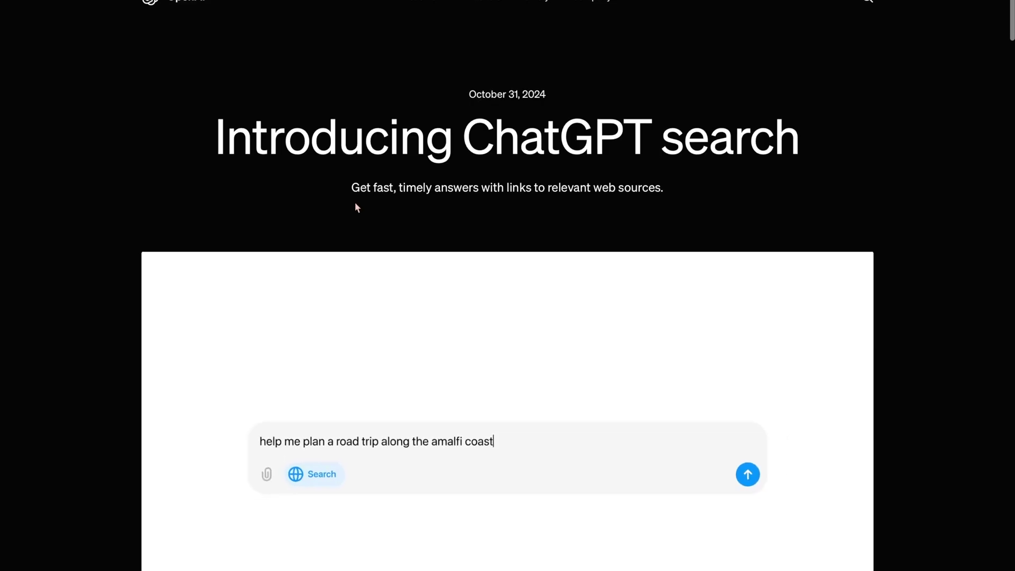
pyautogui.scroll(-5, 354, 203)
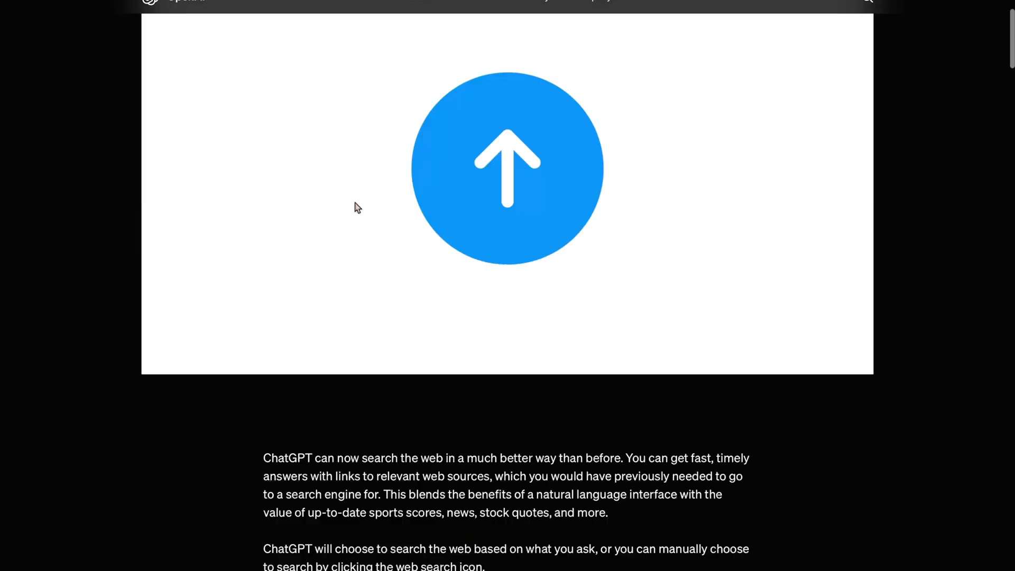
pyautogui.scroll(-5, 355, 202)
pyautogui.scroll(-8, 355, 206)
pyautogui.scroll(-5, 354, 206)
pyautogui.scroll(3, 355, 206)
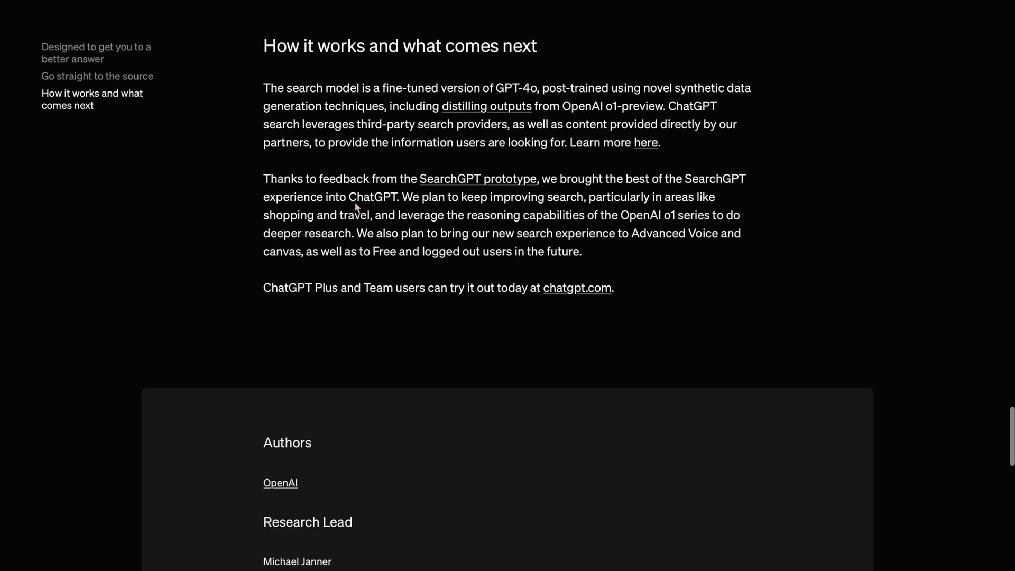
pyautogui.scroll(2, 355, 206)
# Enlarge the article and highlight 'fine-tuned version of GPT-4o' and 'distilling outputs from OpenAI o1-preview'
pyautogui.hotkey('ctrl', '+')
pyautogui.hotkey('ctrl', '+')
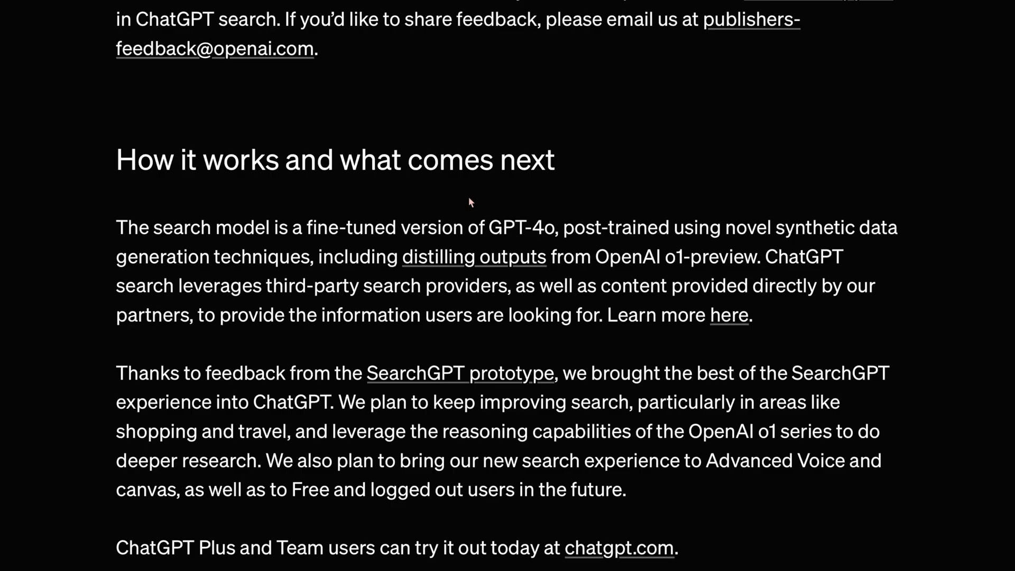
pyautogui.moveTo(307, 227); pyautogui.dragTo(559, 227)
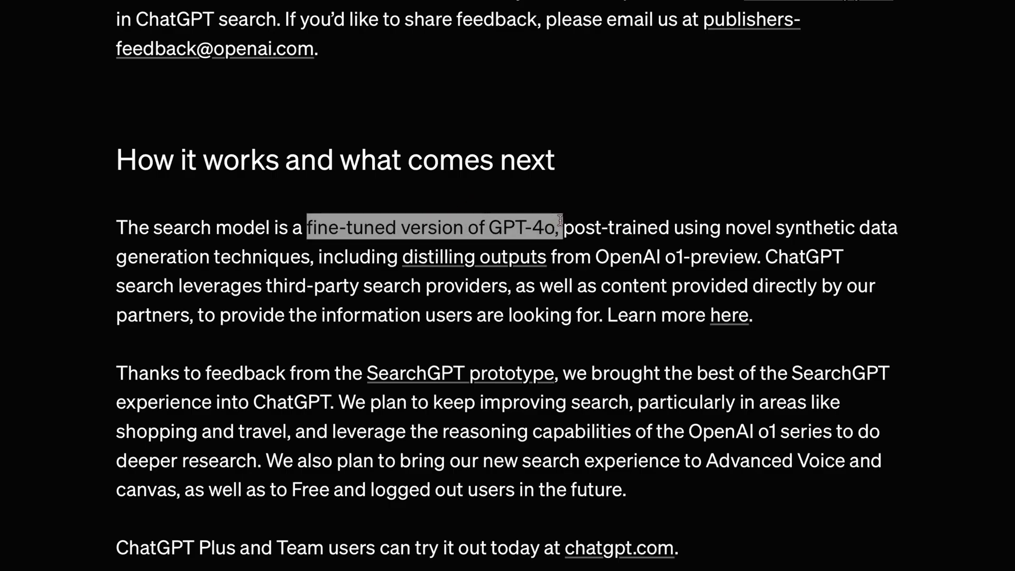
pyautogui.click(384, 253)
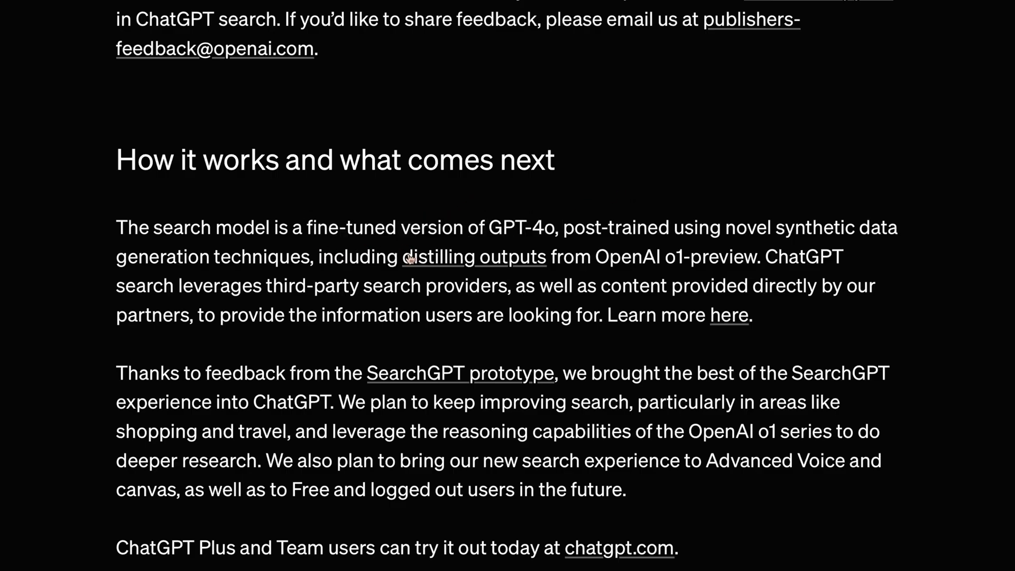
pyautogui.moveTo(402, 256)
pyautogui.mouseDown()
pyautogui.moveTo(698, 282)
pyautogui.moveTo(753, 257)
pyautogui.mouseUp()
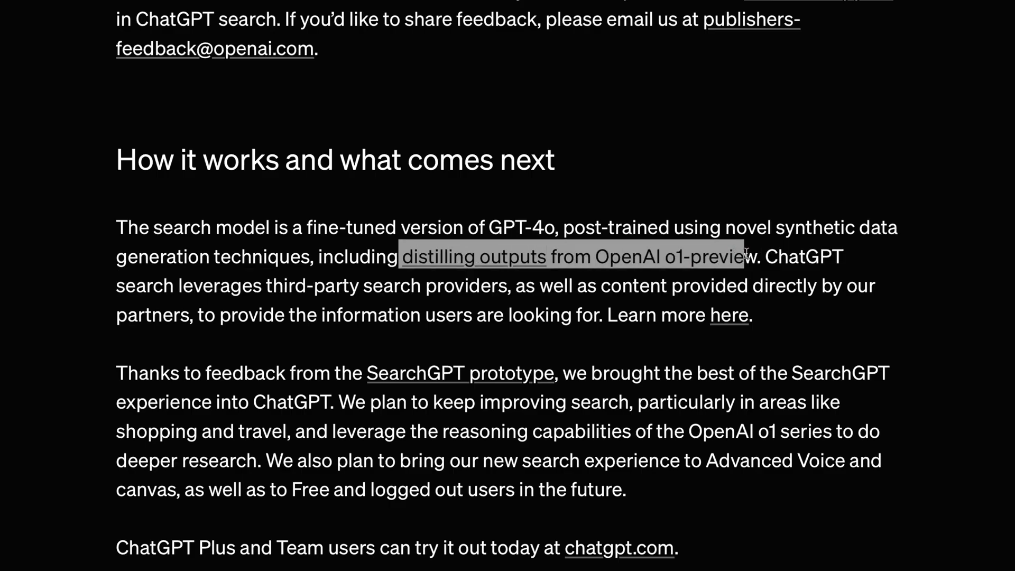
pyautogui.scroll(-2, 555, 317)
# Highlight the plans to keep improving search reasoning and bring it to Advanced Voice and canvas
pyautogui.moveTo(339, 263); pyautogui.dragTo(589, 279)
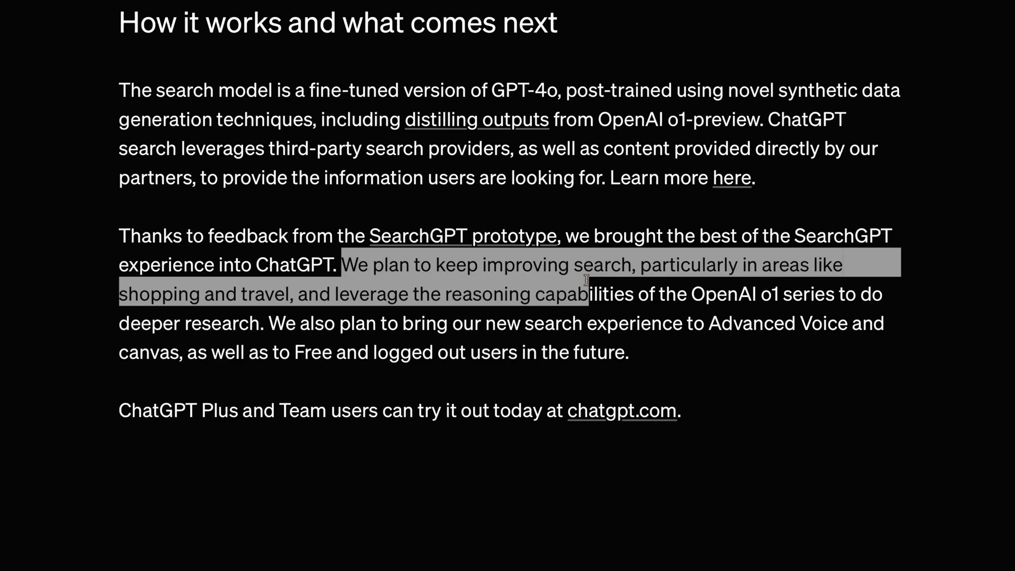
pyautogui.moveTo(588, 279)
pyautogui.mouseDown()
pyautogui.moveTo(719, 306)
pyautogui.moveTo(783, 295)
pyautogui.moveTo(626, 353)
pyautogui.moveTo(289, 350)
pyautogui.moveTo(262, 324)
pyautogui.mouseUp()
pyautogui.click(482, 354)
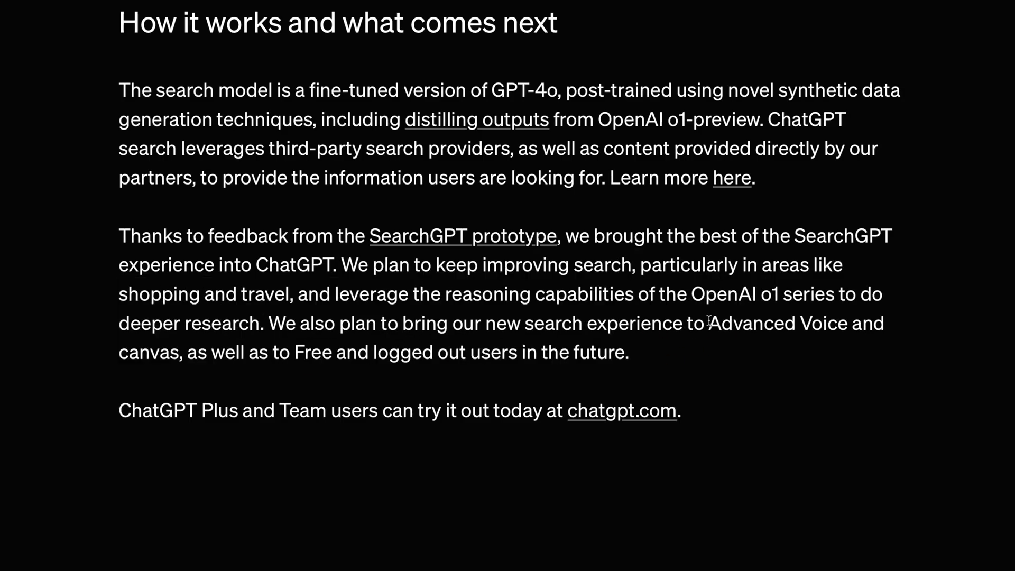
pyautogui.moveTo(707, 321); pyautogui.dragTo(181, 352)
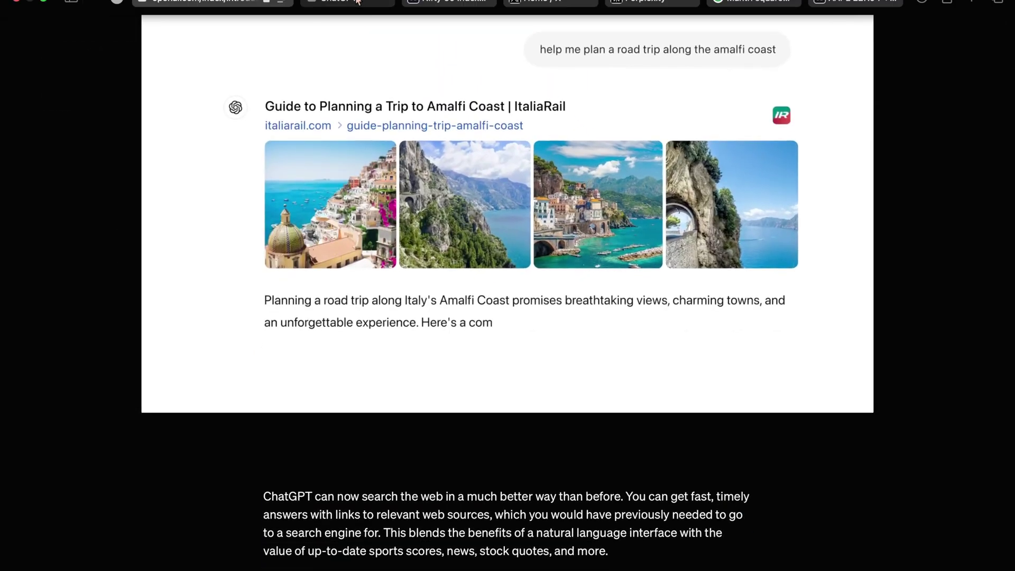
# Switch to the ChatGPT tab showing an empty new chat
pyautogui.click(333, 1)
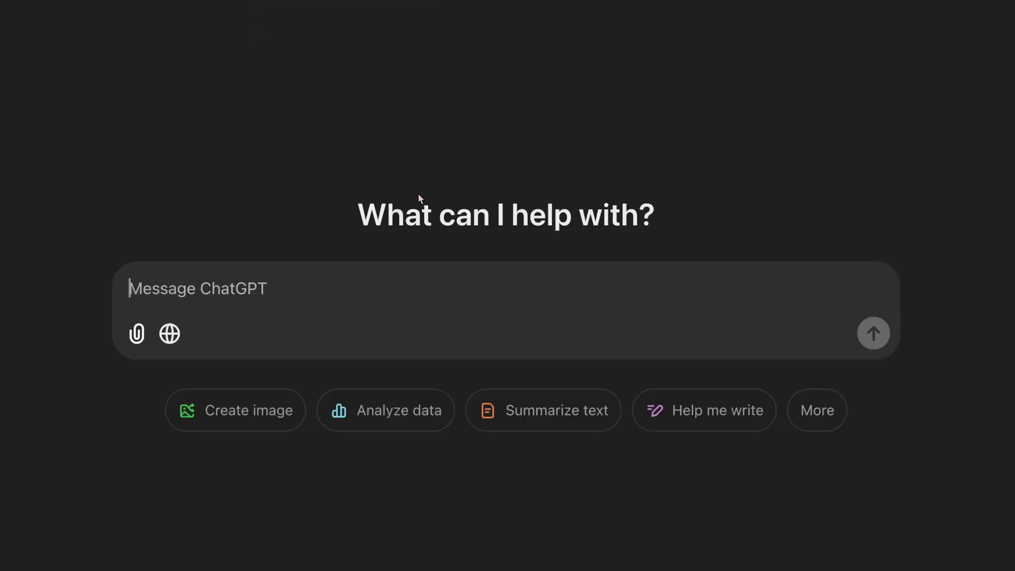